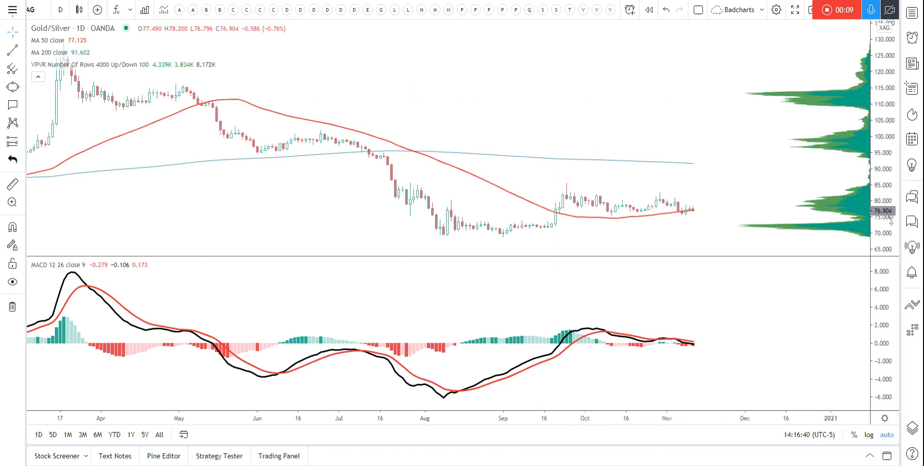
- Pan and rescale the daily Gold/Silver chart onto recent candles around 70–83
drag(891, 221, 885, 187)
right_click(722, 166)
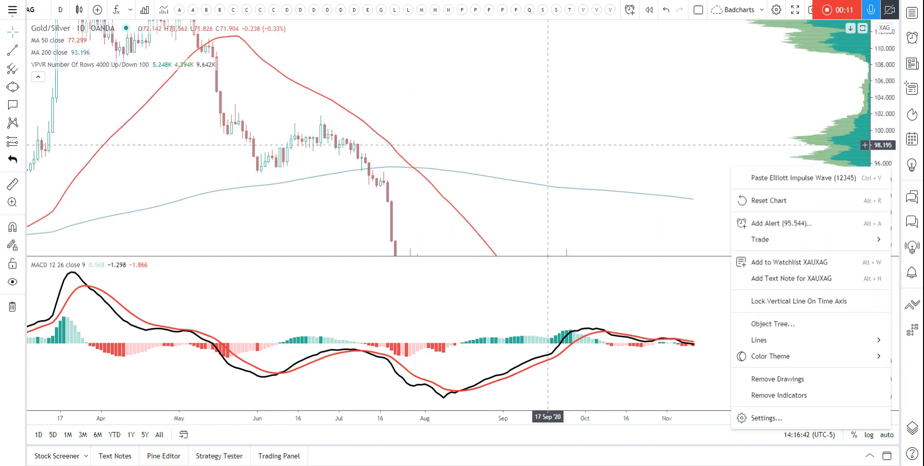
drag(547, 193, 516, 28)
drag(590, 163, 526, 70)
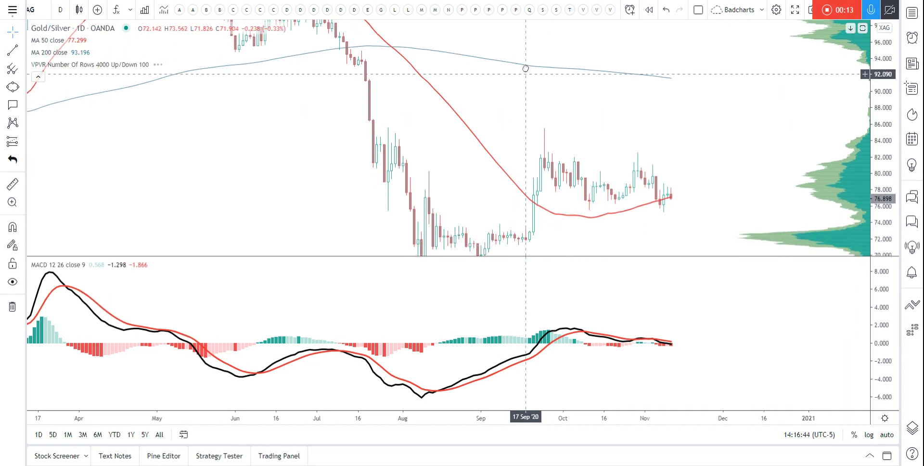
drag(633, 128, 561, 96)
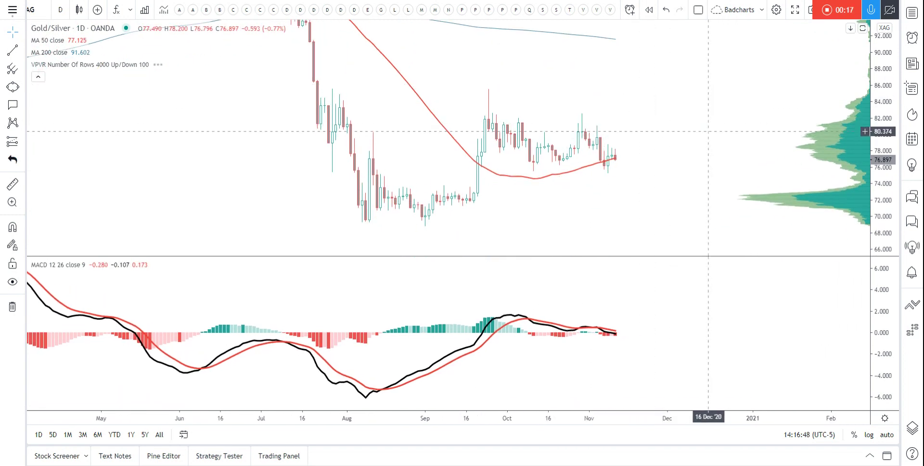
drag(884, 185, 884, 154)
drag(682, 148, 679, 101)
- Stretch the MACD pane vertically and settle the price scale at about 70–86
drag(884, 340, 884, 308)
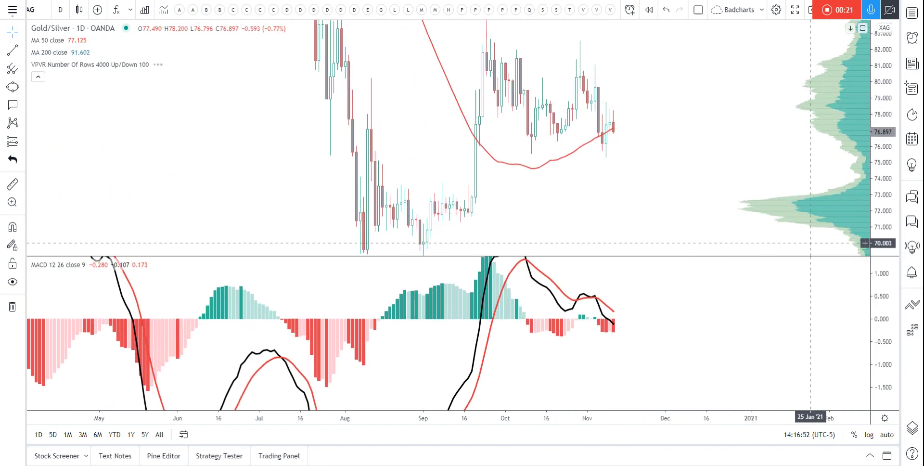
drag(719, 346, 711, 375)
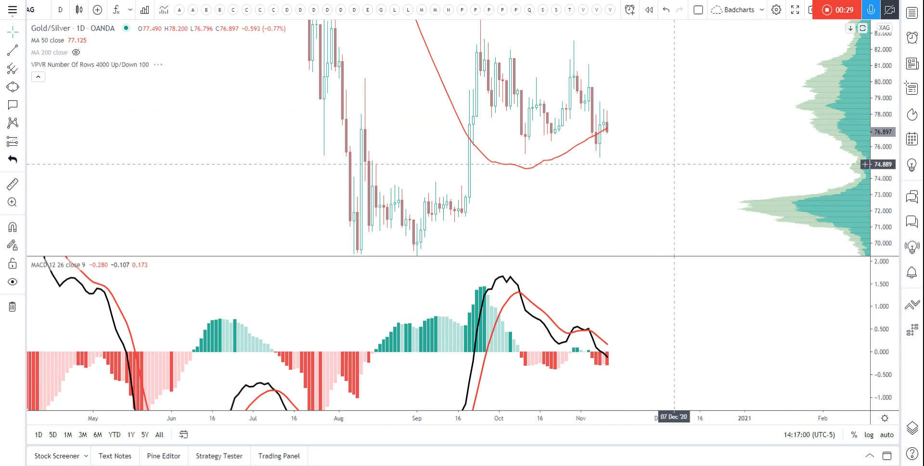
drag(753, 165, 750, 186)
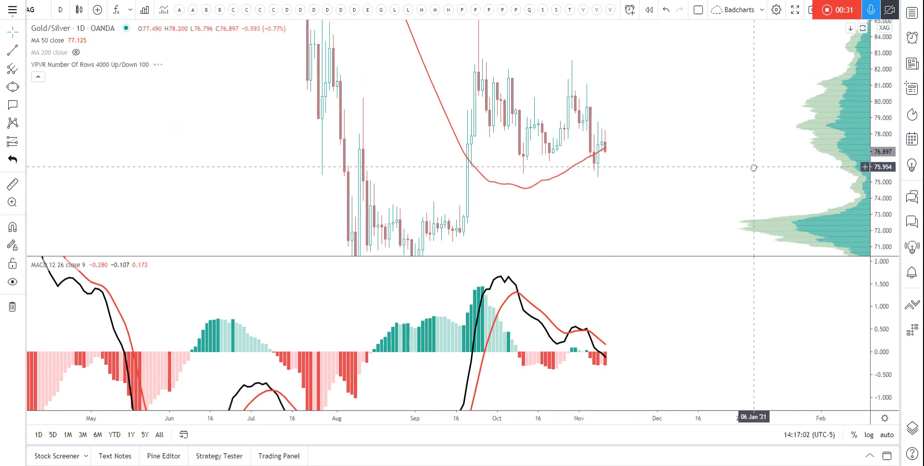
drag(893, 110, 893, 120)
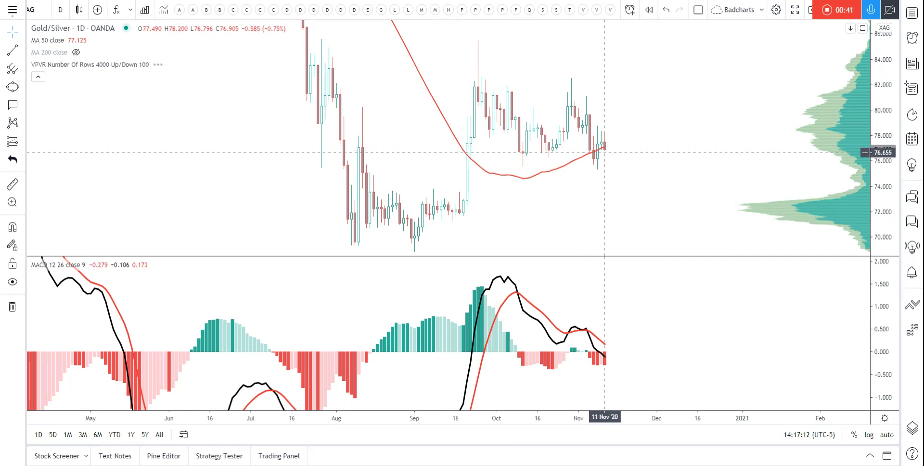
- Draw horizontal rays at 77.412 and 72.471 on the daily chart
click(23, 50)
click(56, 155)
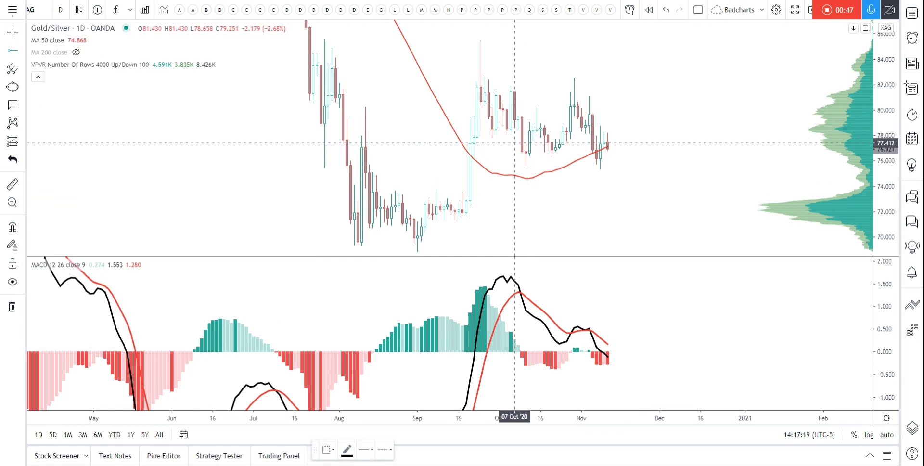
click(515, 142)
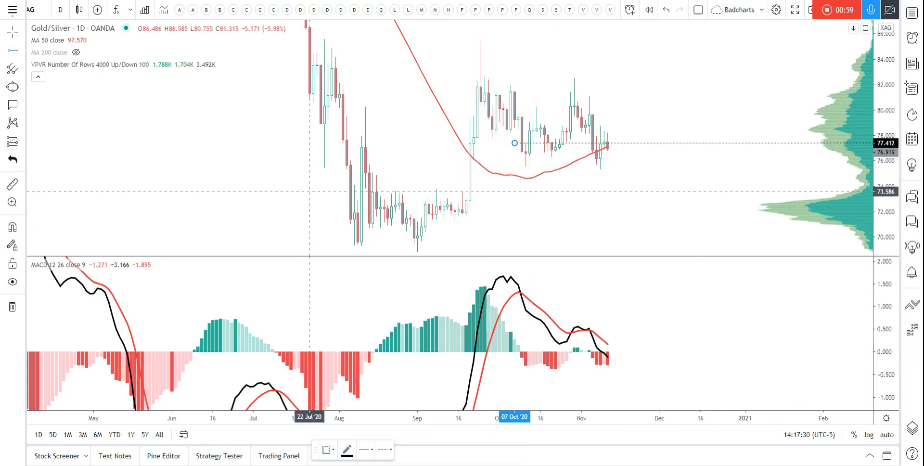
click(317, 205)
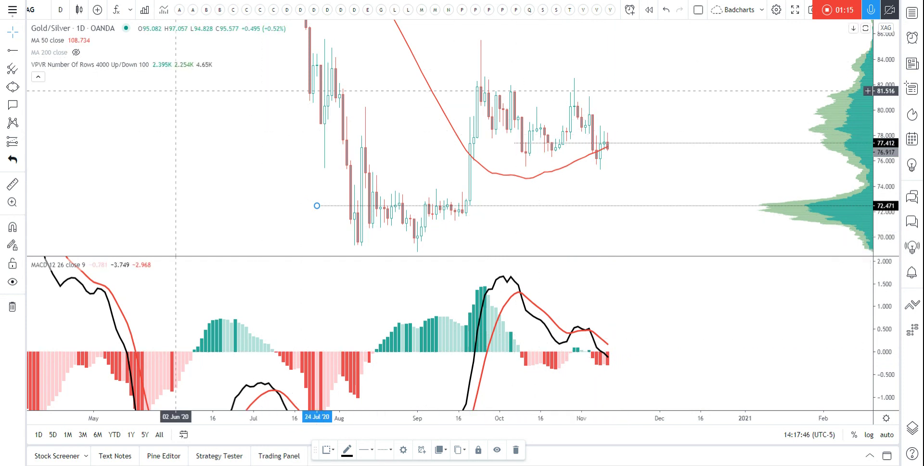
click(60, 9)
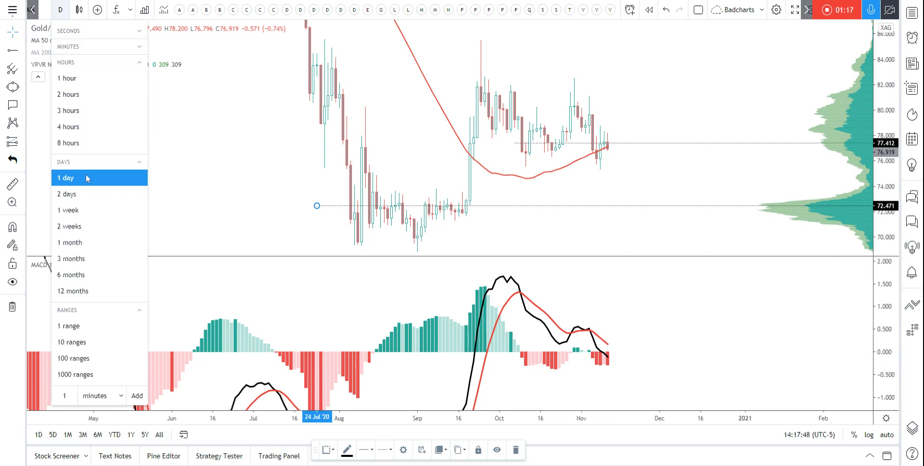
- Switch the chart to the 1-week interval and enlarge the MACD pane
click(92, 212)
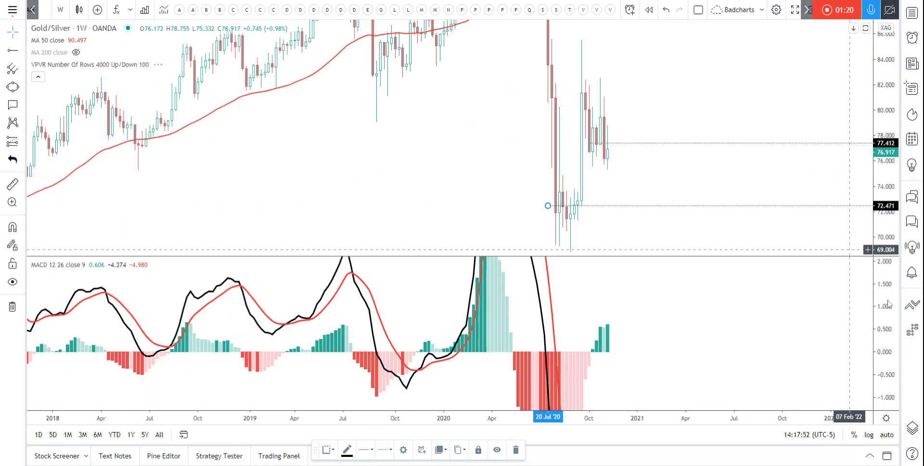
drag(707, 258, 856, 179)
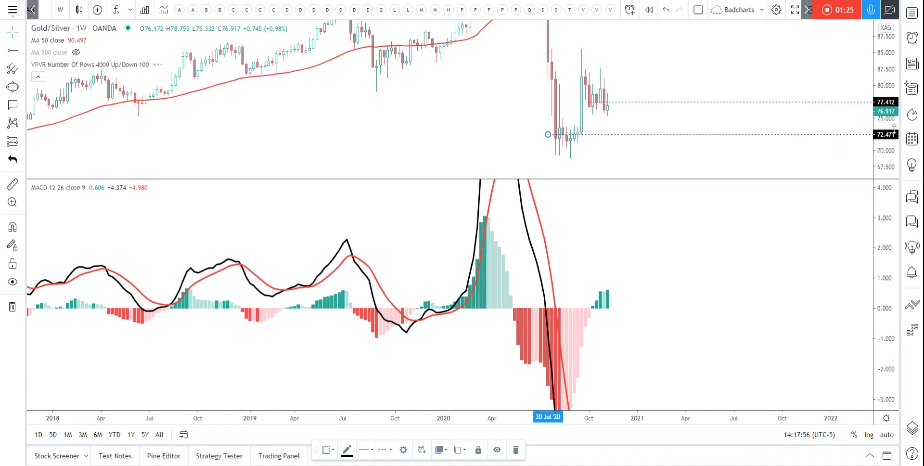
drag(737, 103, 722, 103)
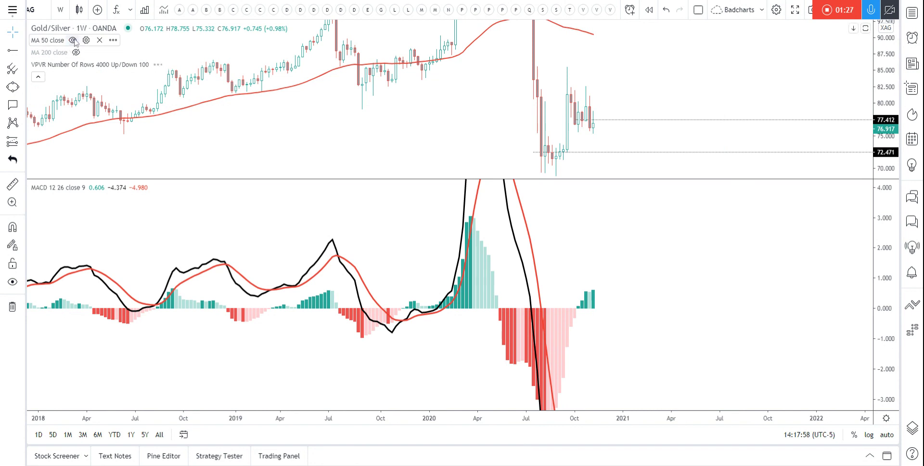
- Change the moving average length from 50 to 30
click(87, 42)
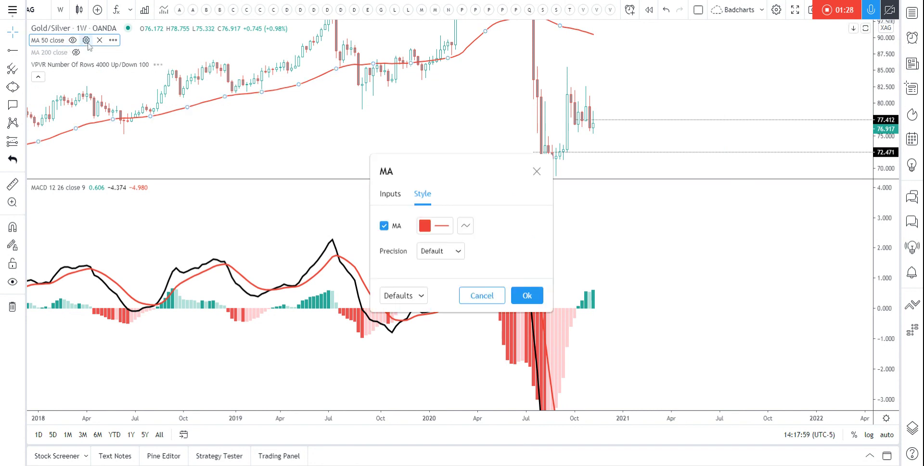
click(389, 194)
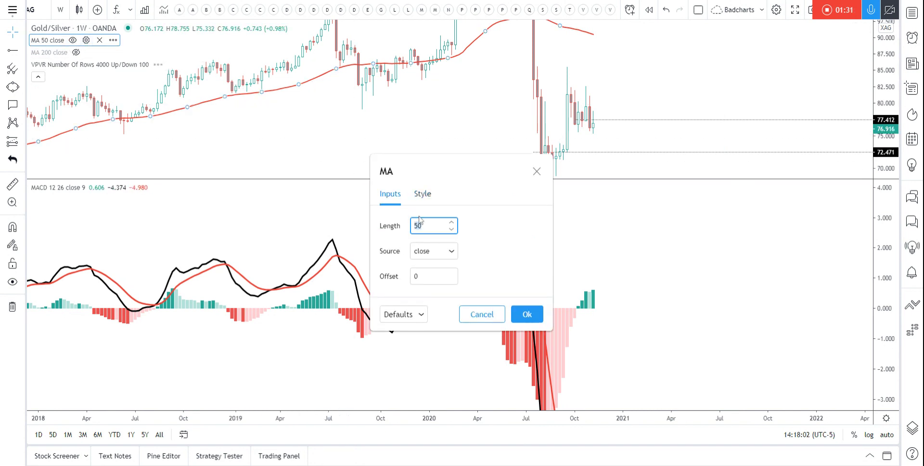
click(525, 316)
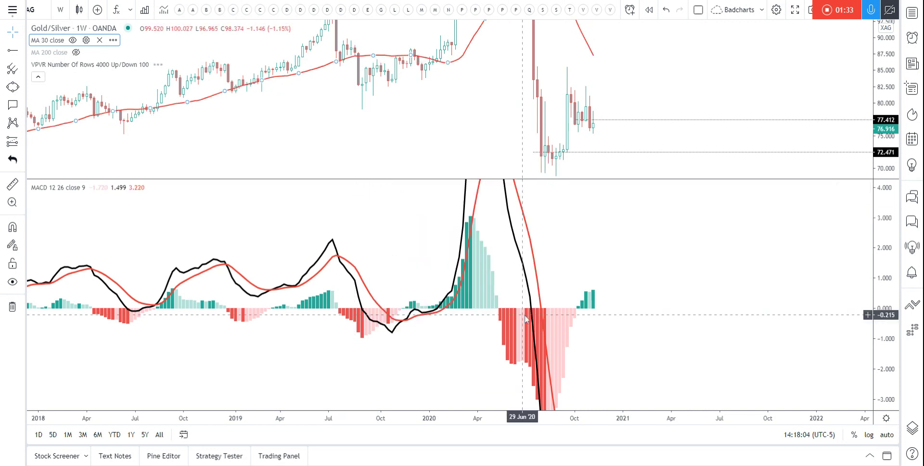
- Raise the upper level to 78.151, shift the lower to about 72.26, and fit the weekly MACD
drag(885, 100, 885, 112)
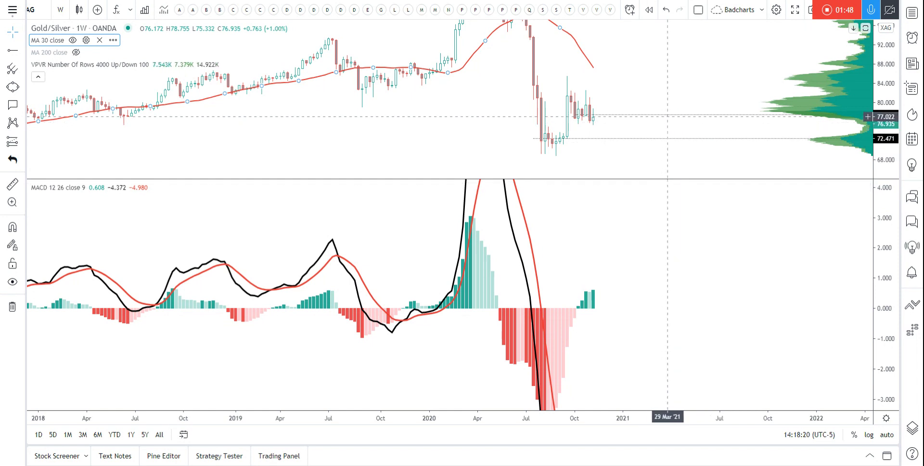
drag(671, 120, 671, 117)
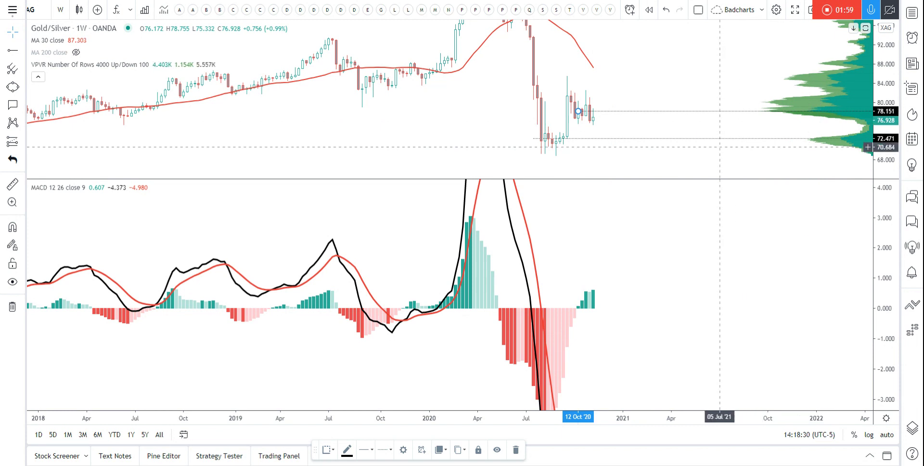
click(742, 139)
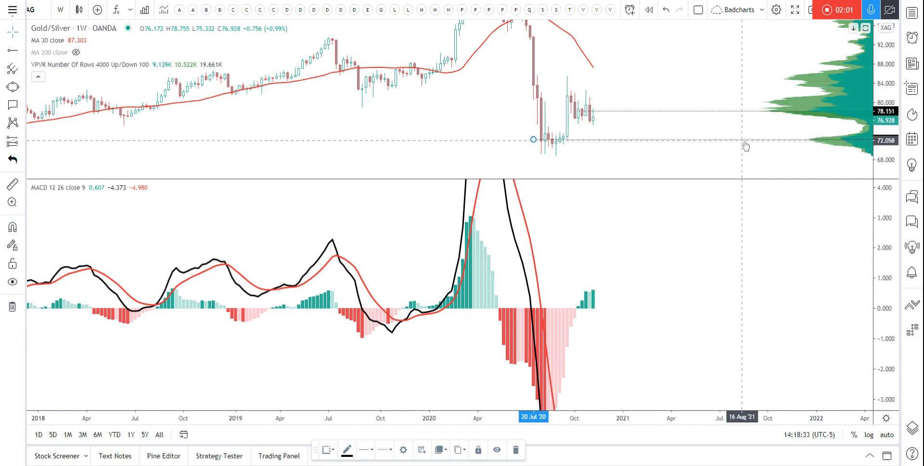
drag(894, 250, 889, 358)
drag(752, 311, 743, 310)
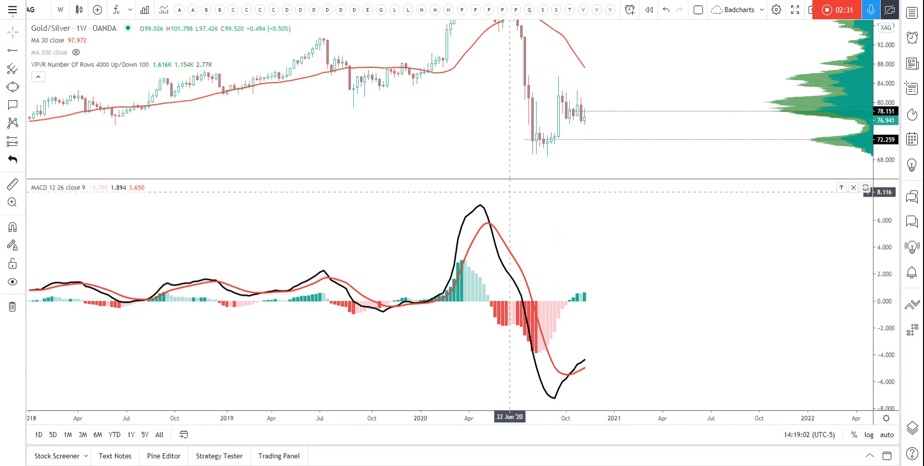
mouse_move(123, 69)
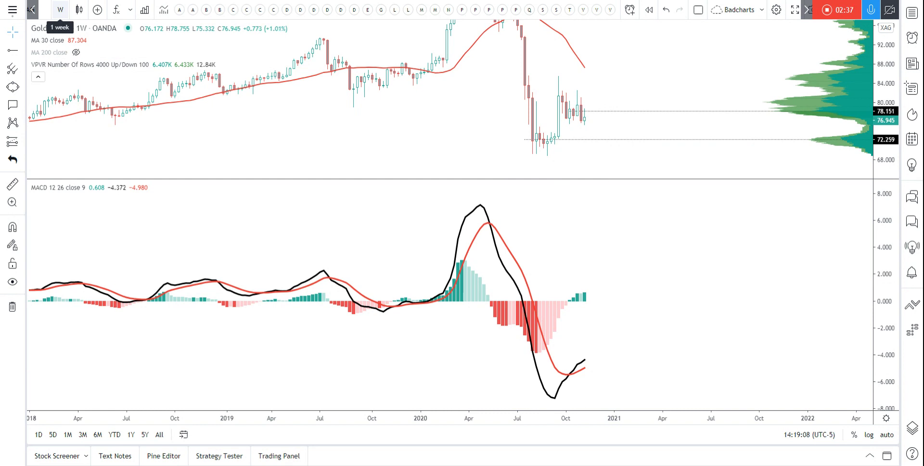
- Switch the chart to a 2-week interval and reset the MACD pane's price scale
click(60, 9)
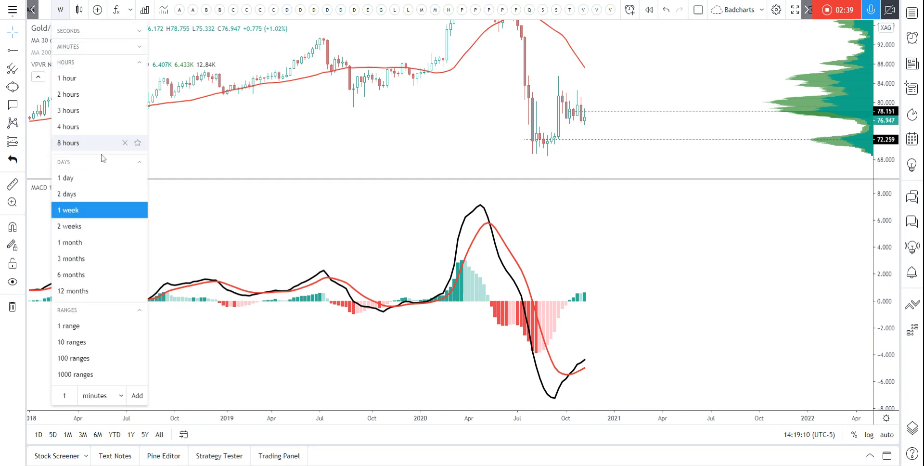
click(77, 226)
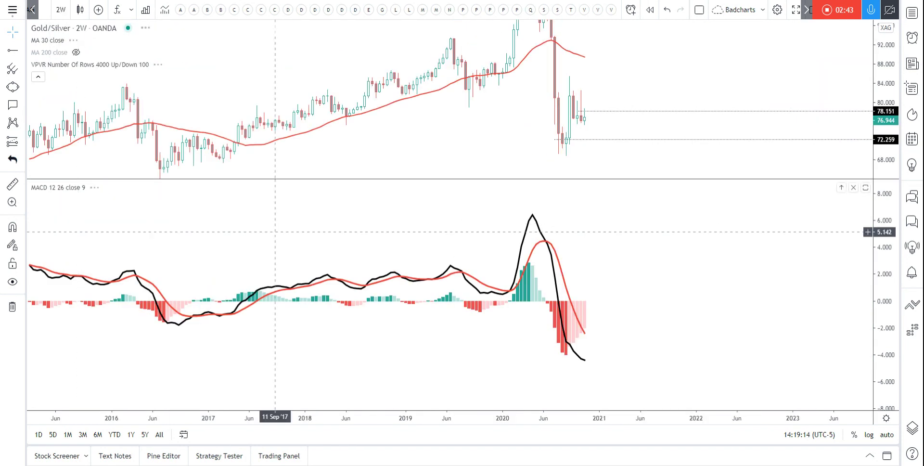
right_click(882, 275)
click(808, 212)
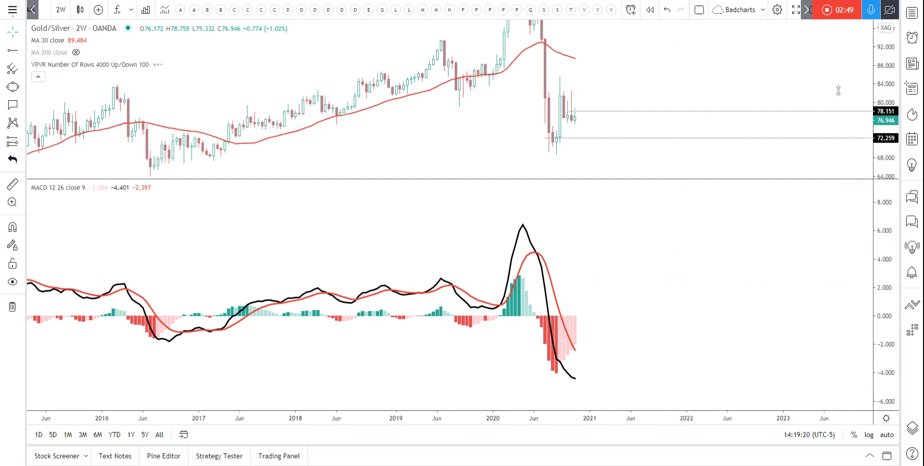
- Set the moving average length to 15
click(86, 40)
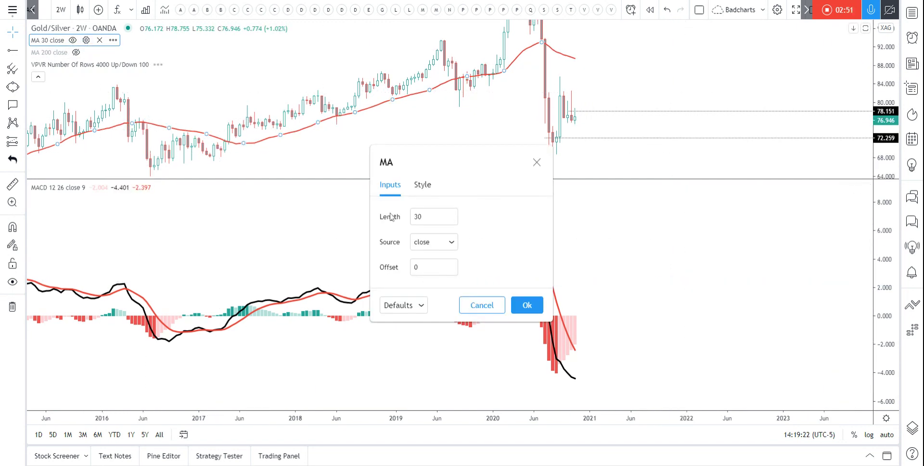
text(15)
click(525, 305)
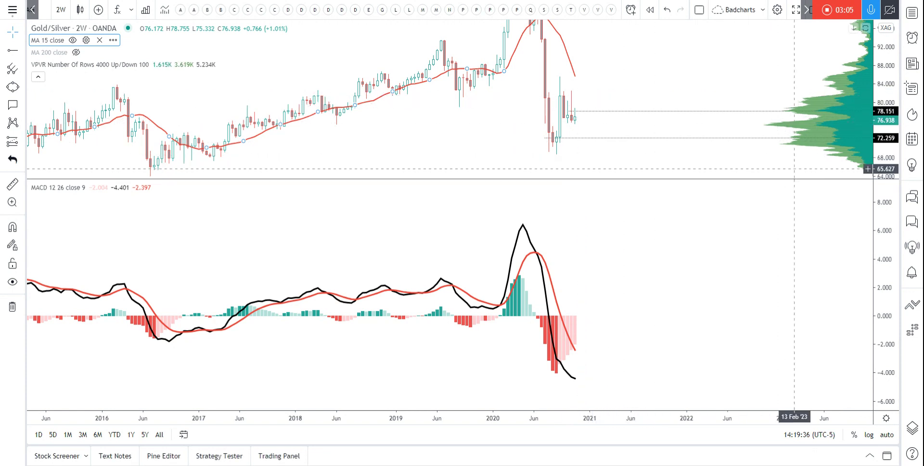
- Move the upper level down toward 76.92 and raise the lower level to about 75.14
drag(887, 153, 888, 133)
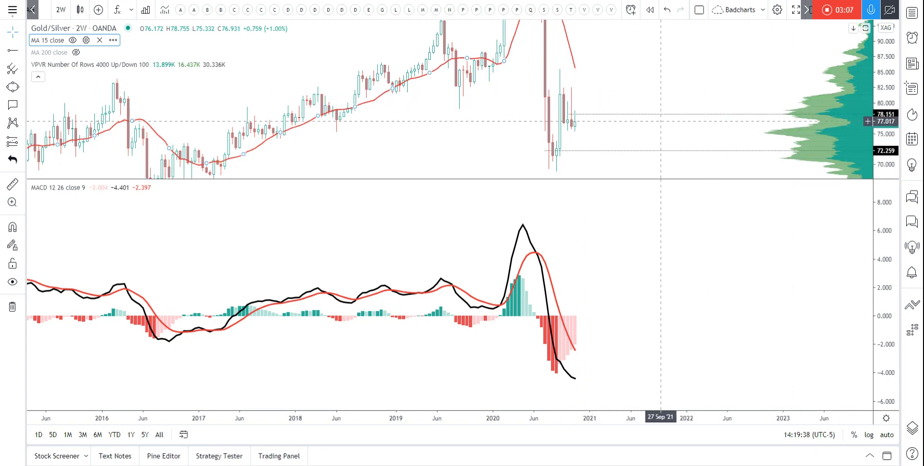
drag(665, 116, 664, 121)
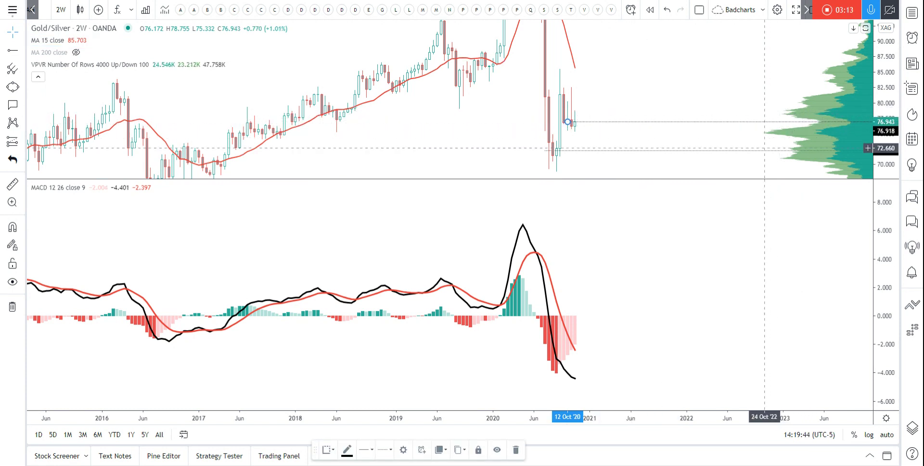
drag(754, 157, 749, 134)
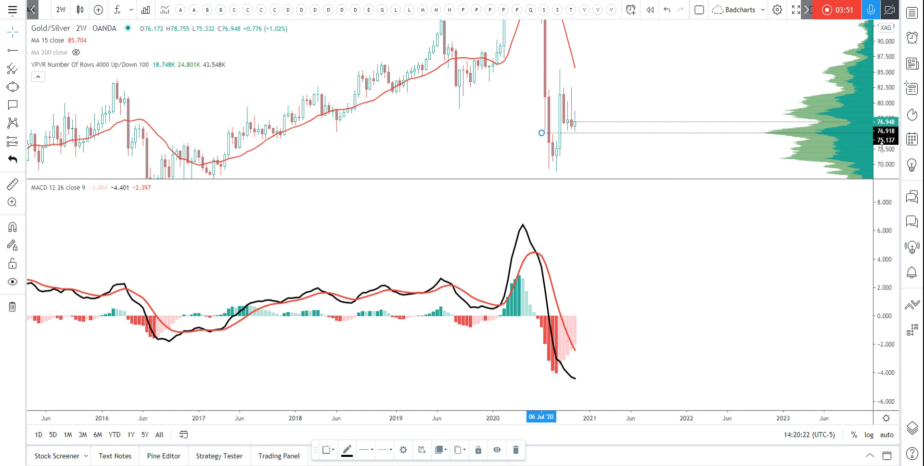
drag(883, 153, 882, 143)
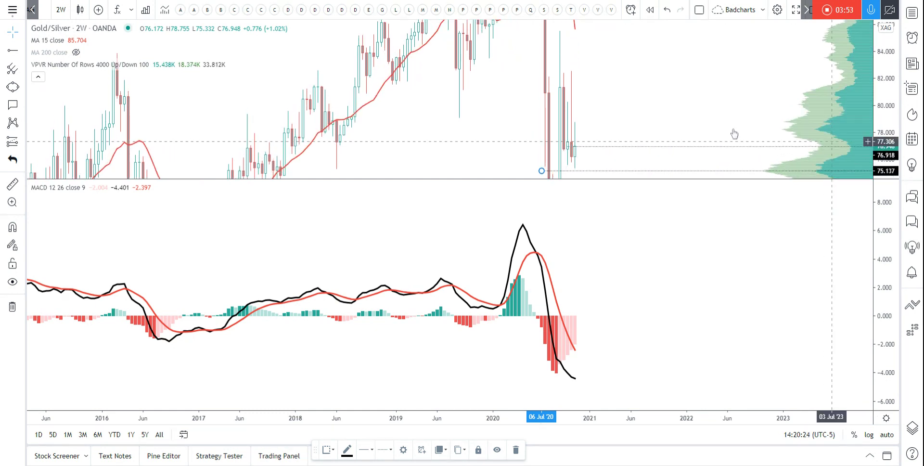
drag(612, 77, 578, 76)
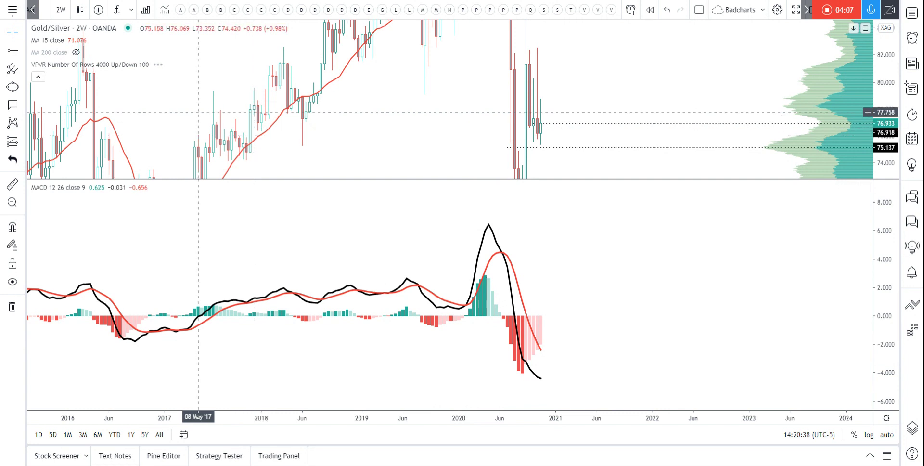
- Switch the chart to the 1-month interval and widen the visible price range
click(61, 10)
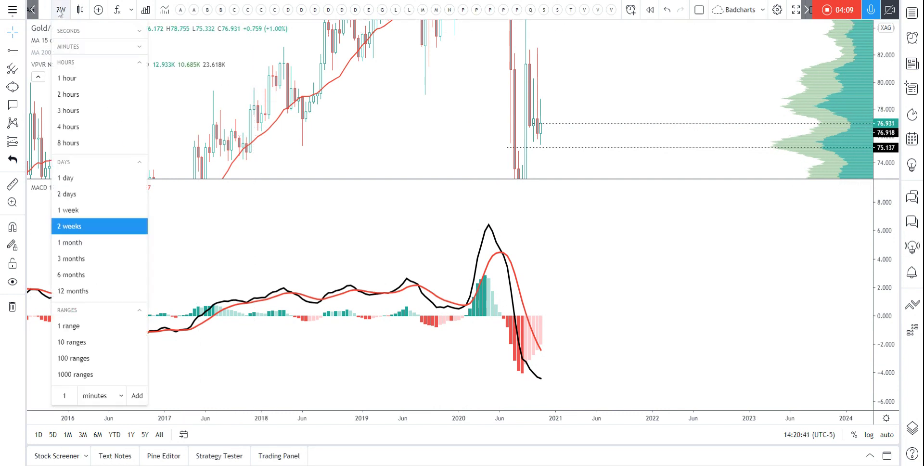
click(88, 242)
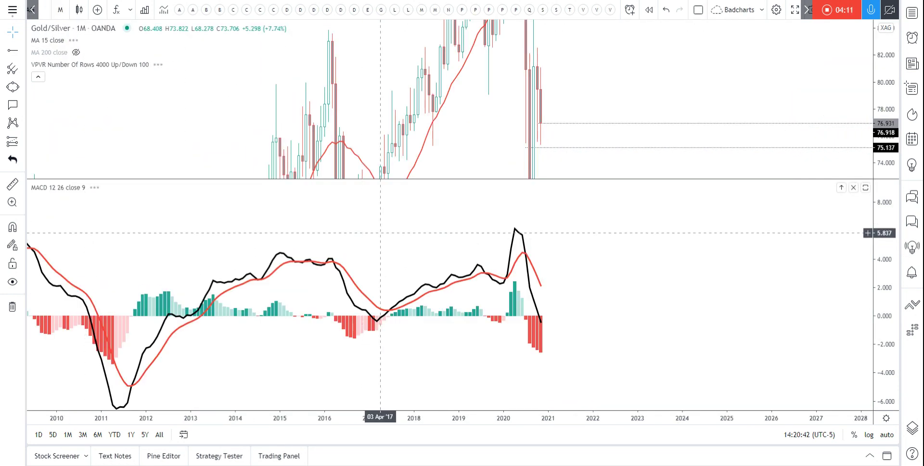
drag(890, 90, 891, 95)
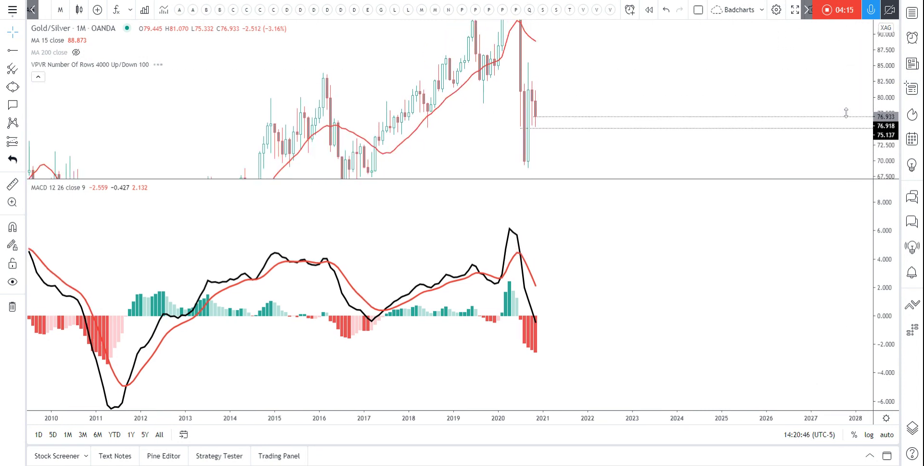
scroll(808, 106, up, 2)
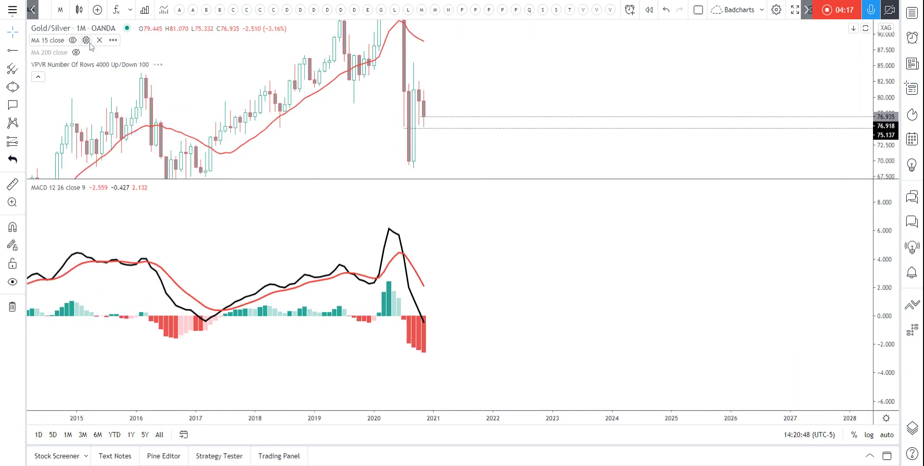
- Step the moving average length down from 15 to 12
click(87, 40)
click(451, 220)
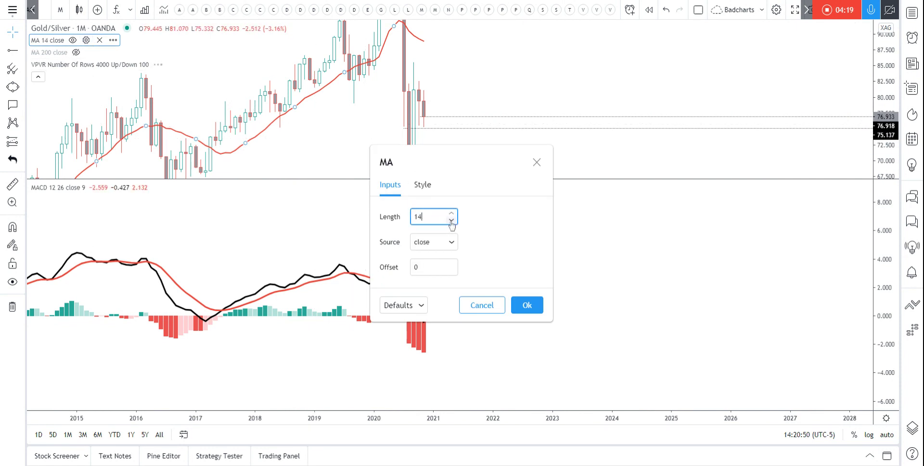
click(451, 219)
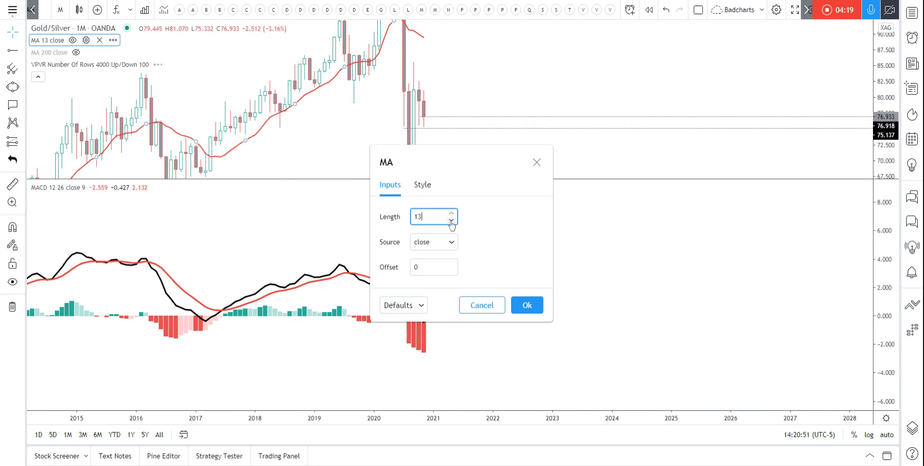
click(527, 305)
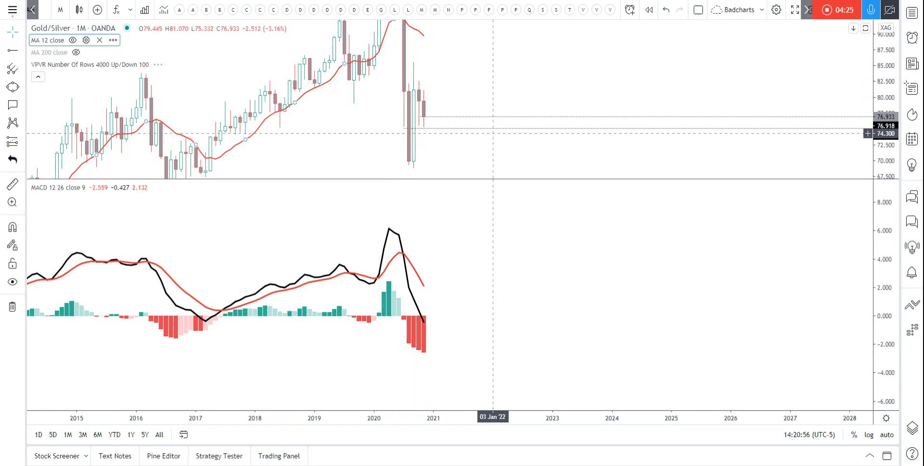
- Reveal earlier years and drag the monthly level lines to about 78.06 and 72.70
drag(438, 83, 540, 79)
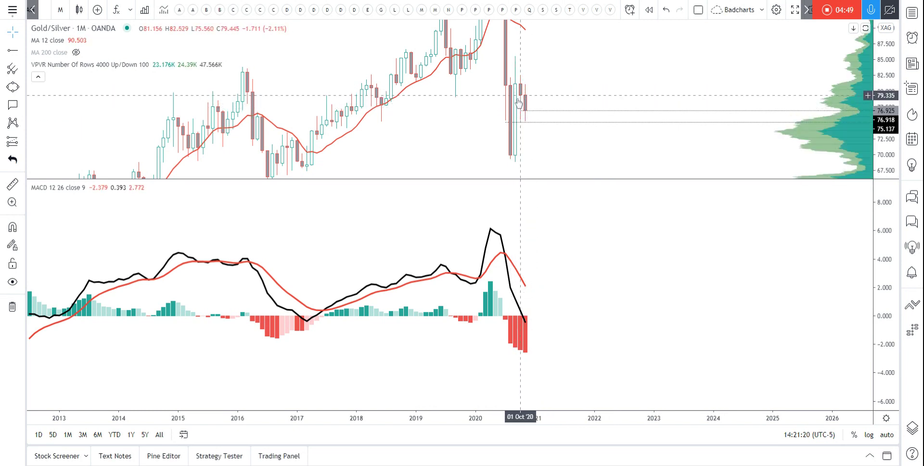
drag(894, 143, 893, 111)
drag(743, 139, 741, 156)
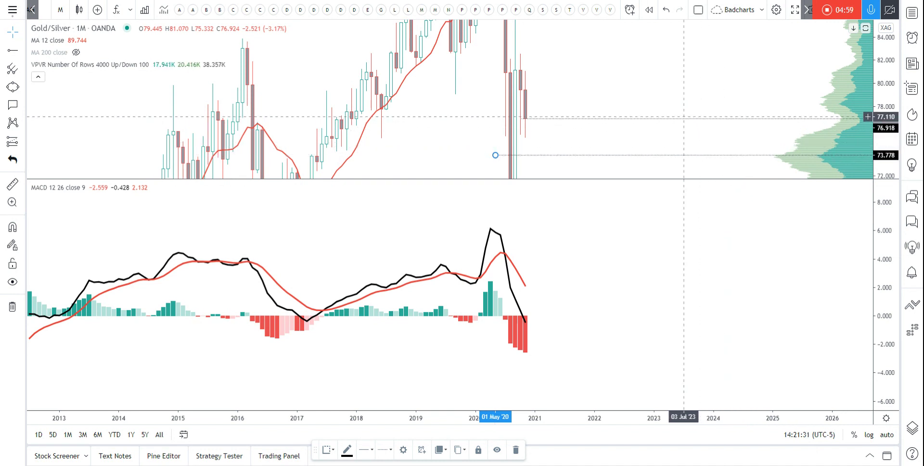
click(678, 106)
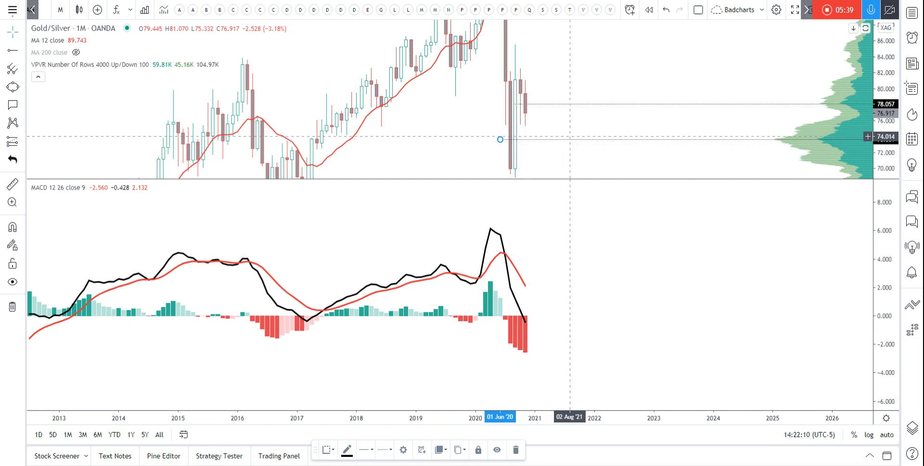
drag(571, 140, 566, 147)
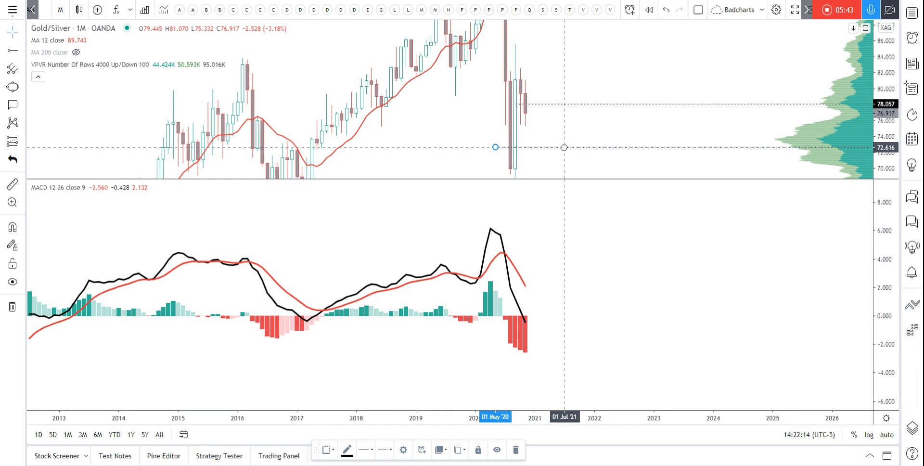